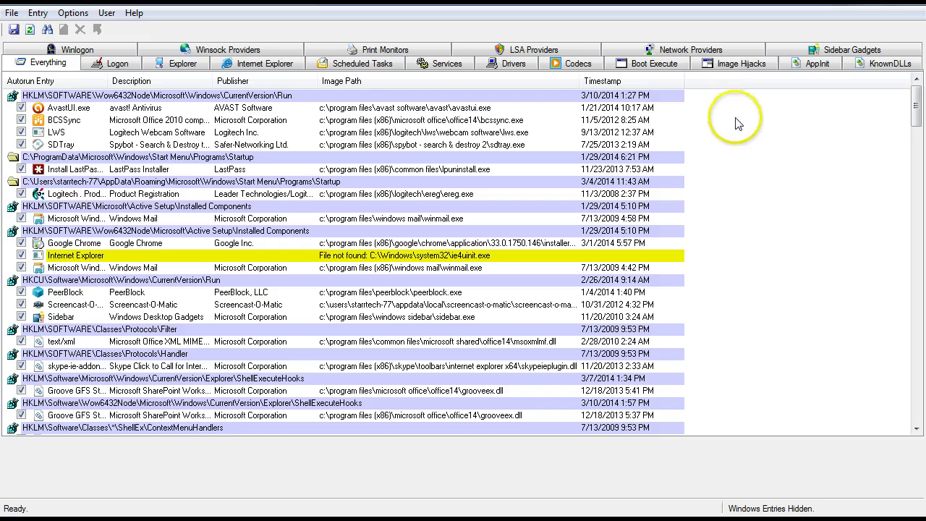
- Browse the Startup, Active Setup and Run key groups, ending on the Windows Mail entry details
{"action": "left_click", "coordinate": [773, 184]}
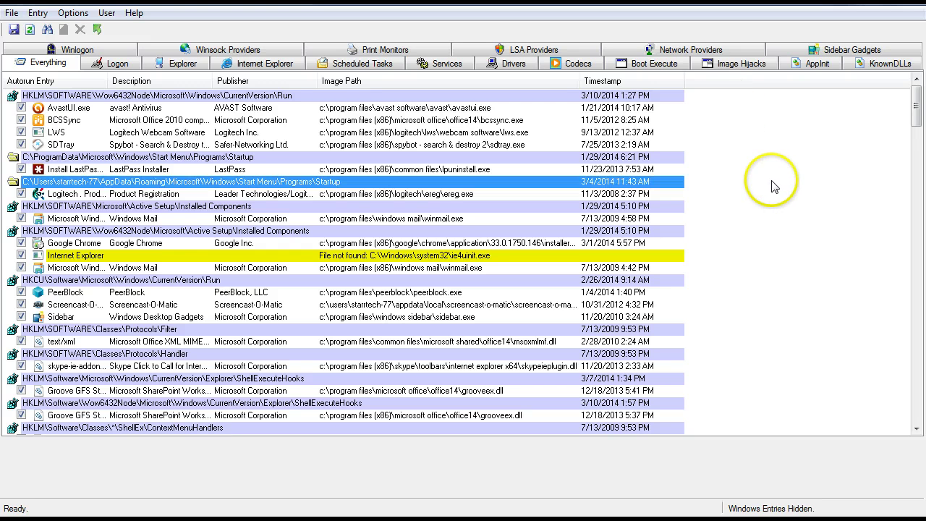
{"action": "left_click", "coordinate": [730, 209]}
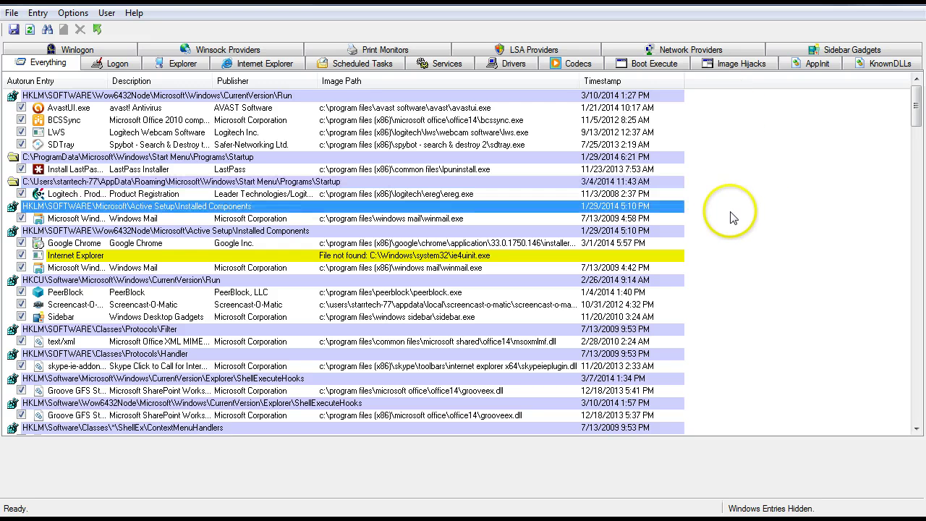
{"action": "left_click", "coordinate": [708, 146]}
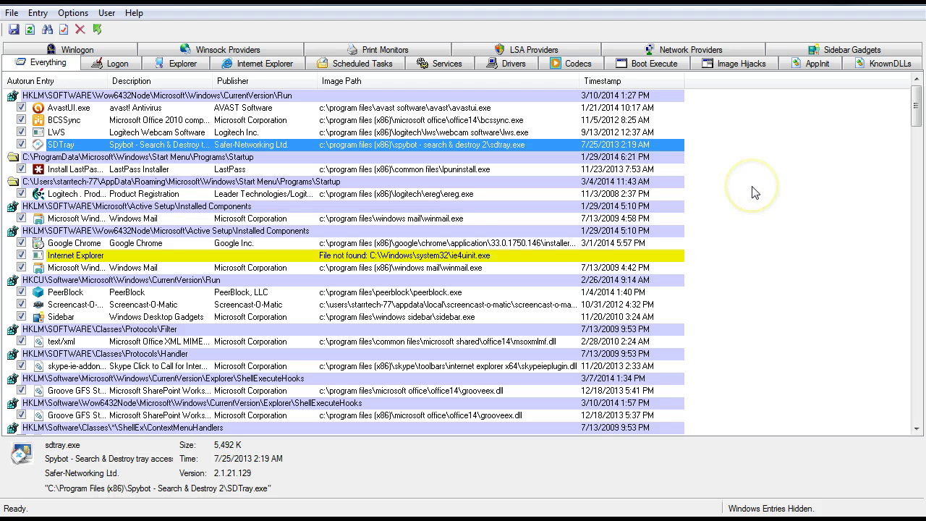
{"action": "left_click", "coordinate": [733, 233]}
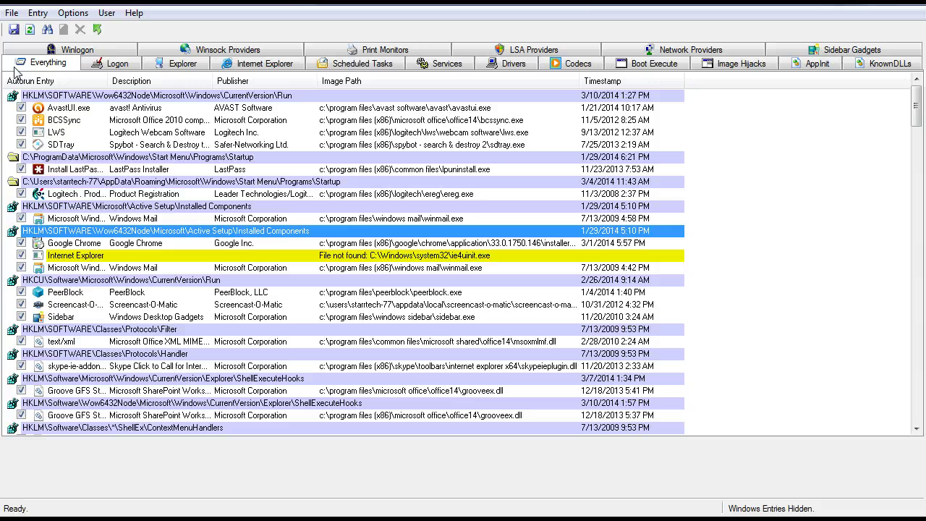
{"action": "left_click", "coordinate": [797, 160]}
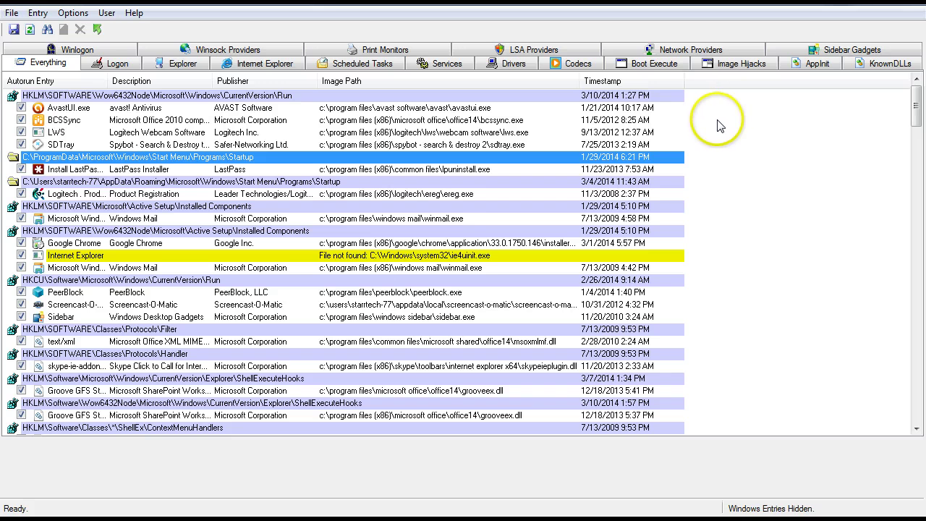
{"action": "left_click", "coordinate": [699, 101]}
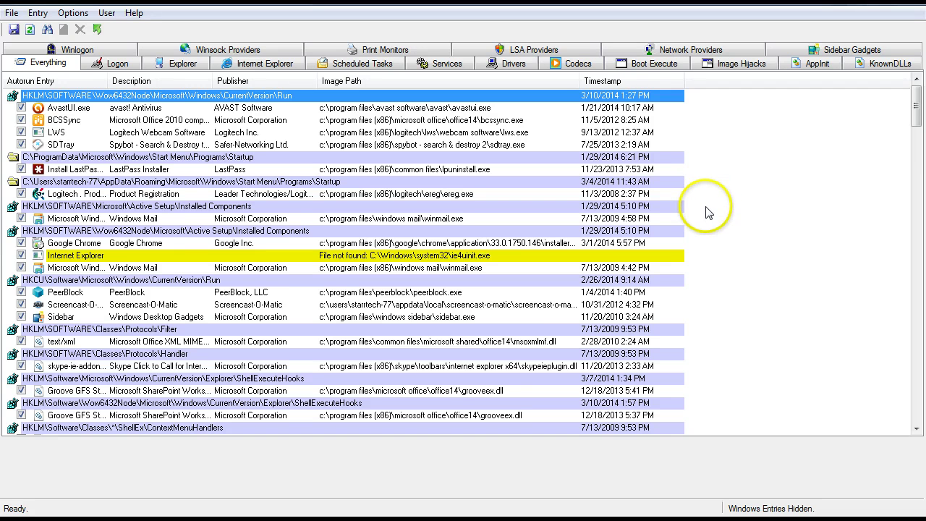
{"action": "left_click", "coordinate": [707, 260]}
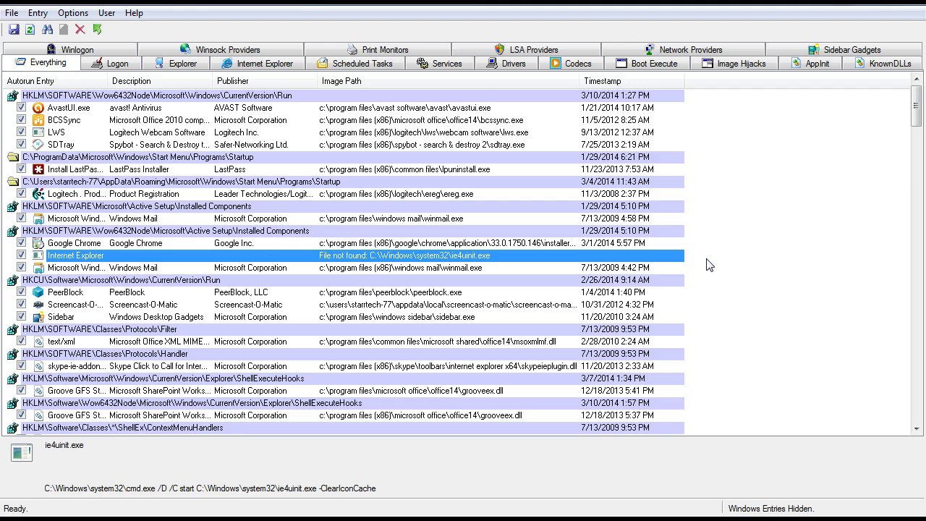
{"action": "left_click", "coordinate": [707, 272]}
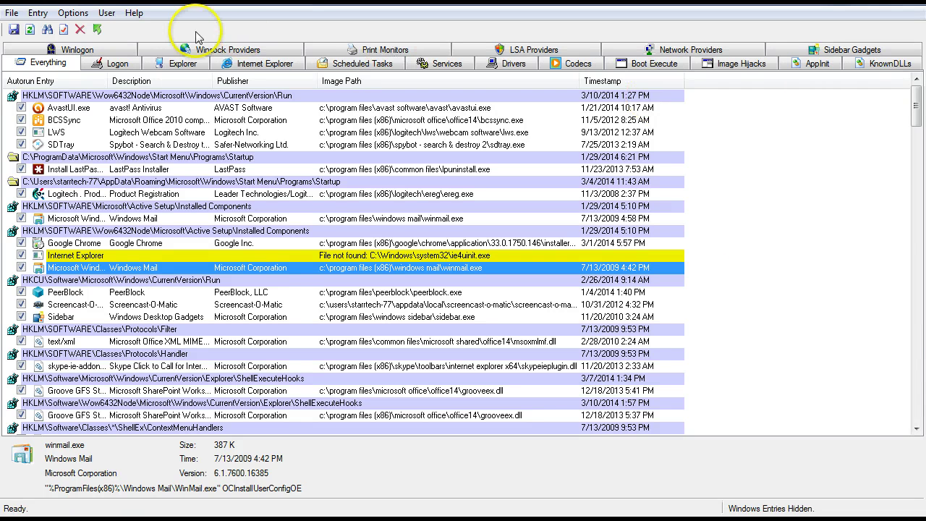
- Look through the Help, Entry, Options and User menus, finishing back on Help
{"action": "left_click", "coordinate": [136, 13]}
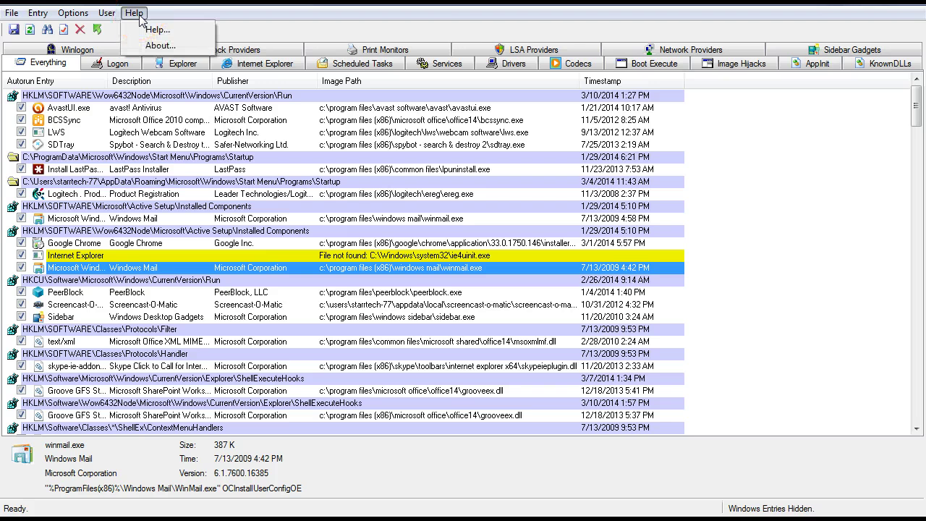
{"action": "mouse_move", "coordinate": [20, 19]}
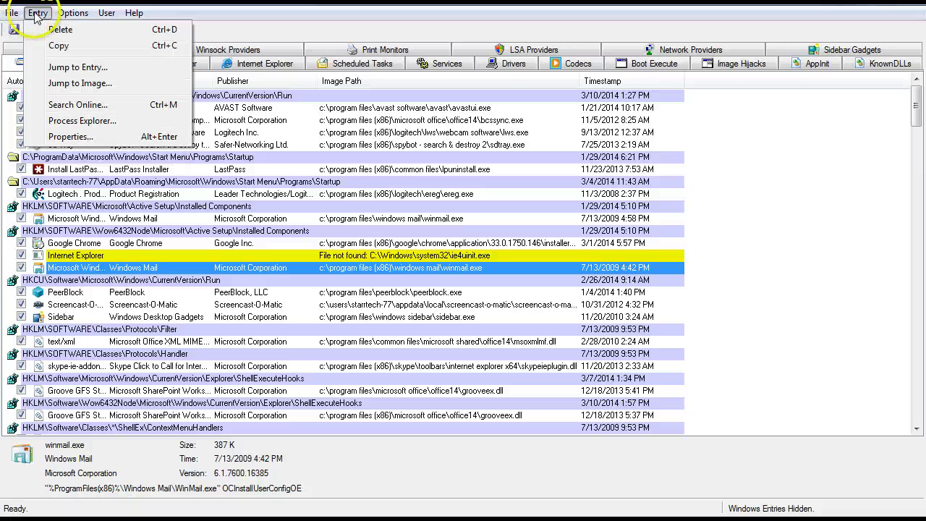
{"action": "mouse_move", "coordinate": [70, 17]}
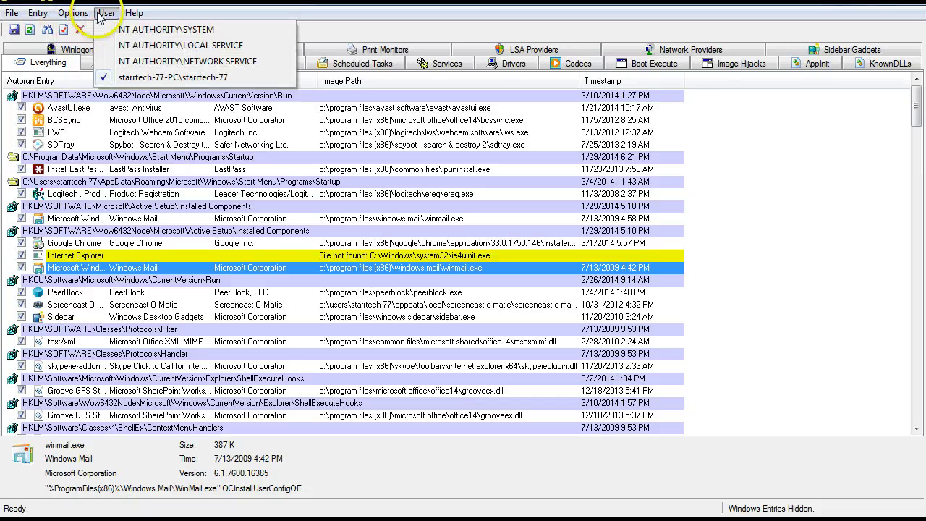
{"action": "mouse_move", "coordinate": [134, 17]}
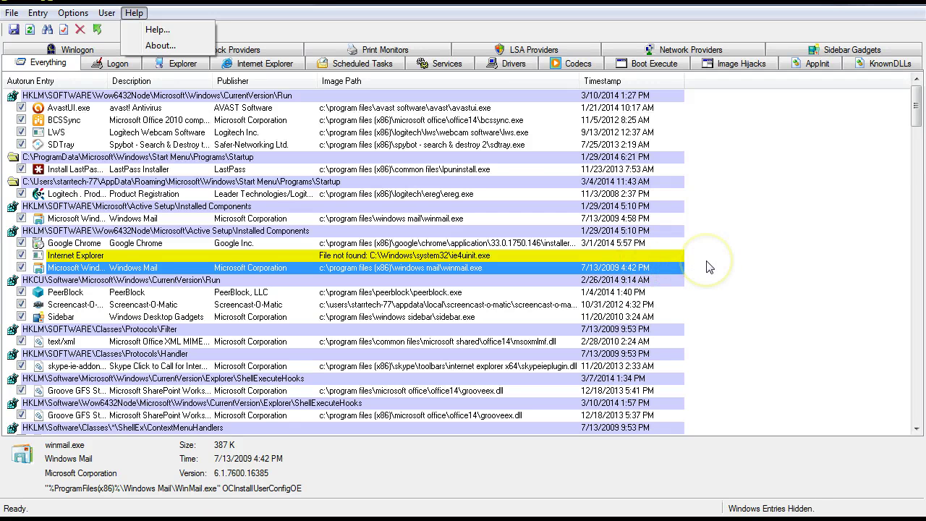
- Uncheck the file-not-found Internet Explorer entry, then delete it and confirm with Yes
{"action": "left_click", "coordinate": [739, 280]}
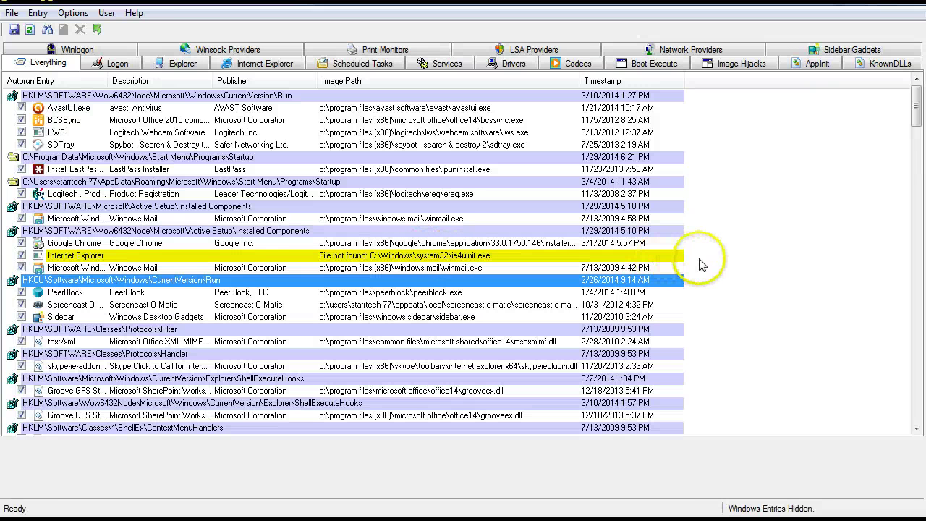
{"action": "left_click", "coordinate": [21, 259]}
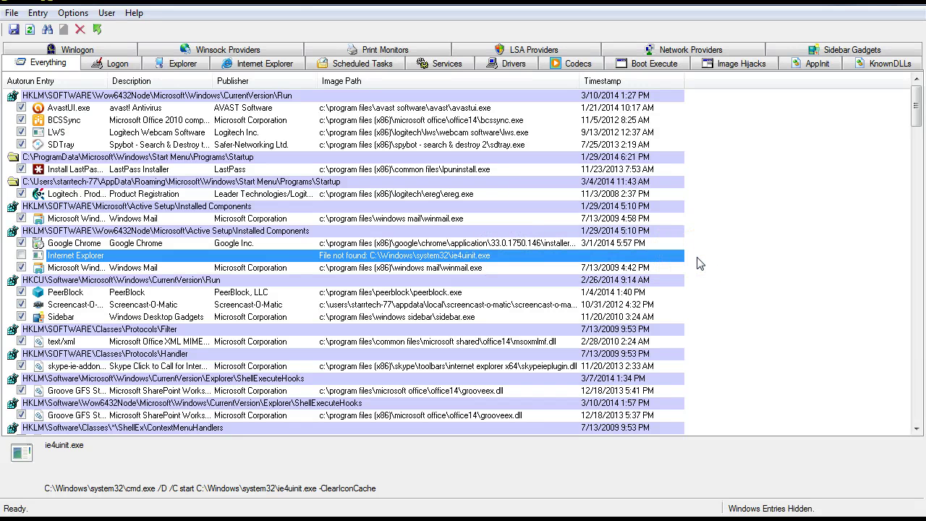
{"action": "key", "text": "Down"}
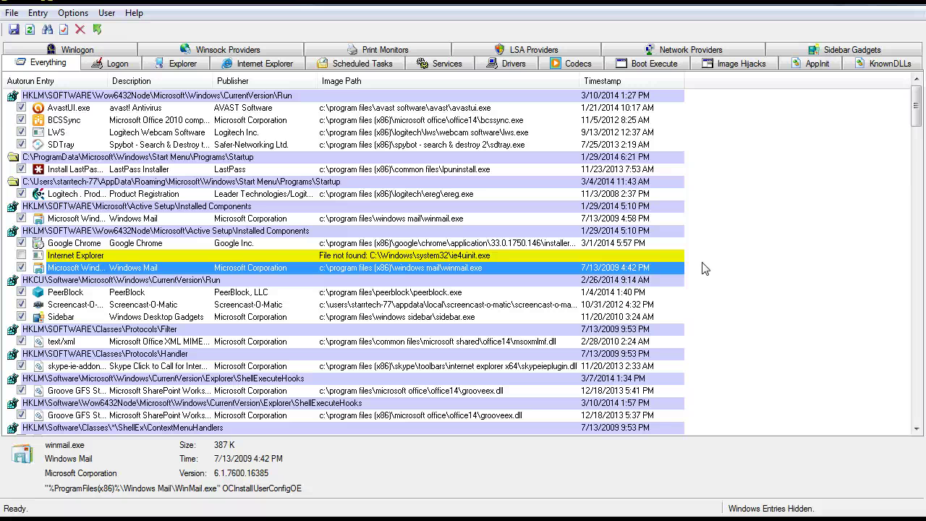
{"action": "left_click", "coordinate": [106, 257]}
{"action": "right_click", "coordinate": [105, 259]}
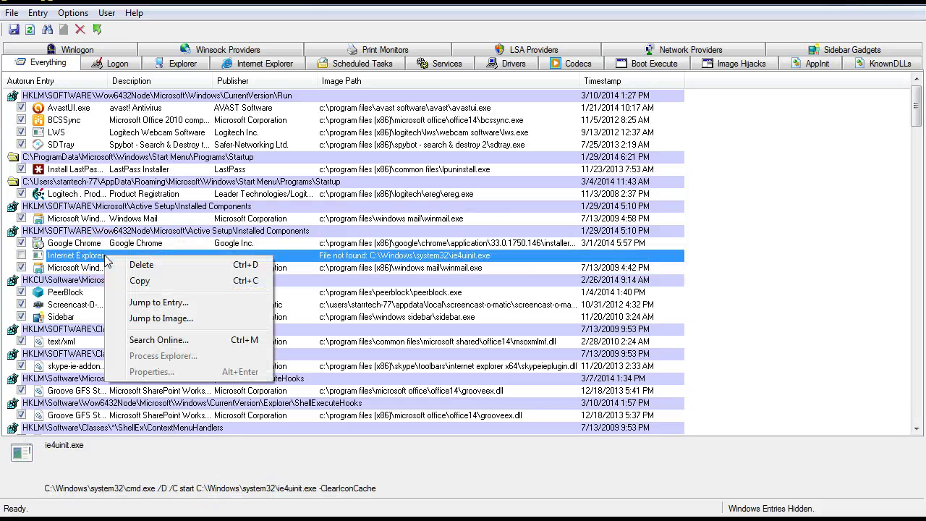
{"action": "left_click", "coordinate": [136, 266]}
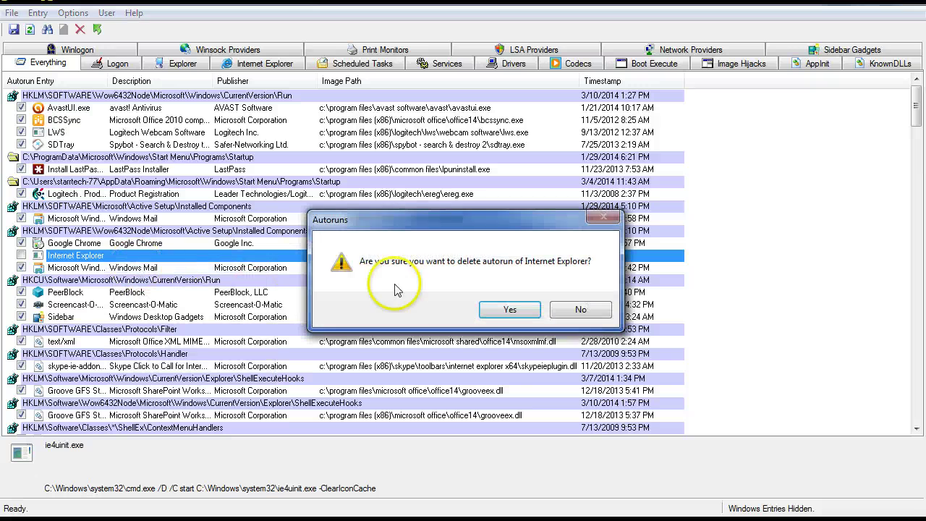
{"action": "left_click", "coordinate": [509, 307]}
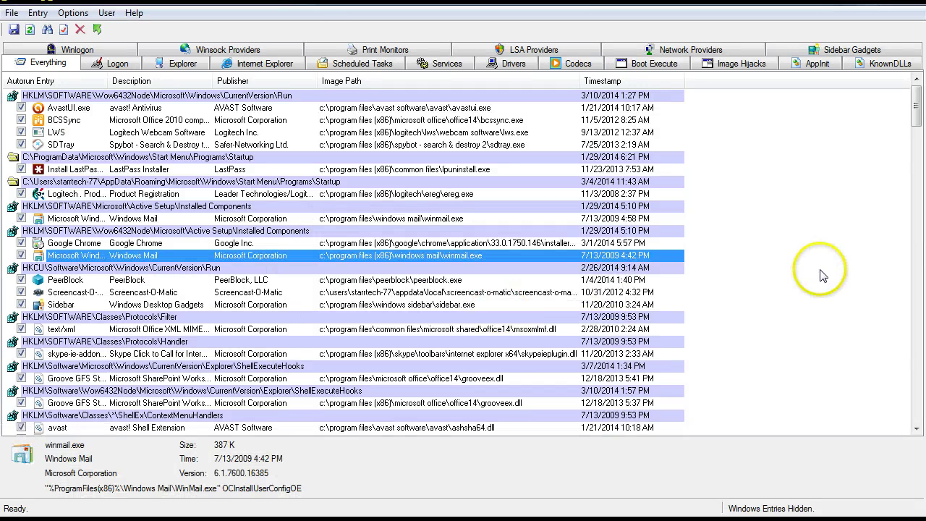
{"action": "scroll", "coordinate": [772, 279], "scroll_direction": "down", "scroll_amount": 1}
{"action": "scroll", "coordinate": [771, 279], "scroll_direction": "down", "scroll_amount": 3}
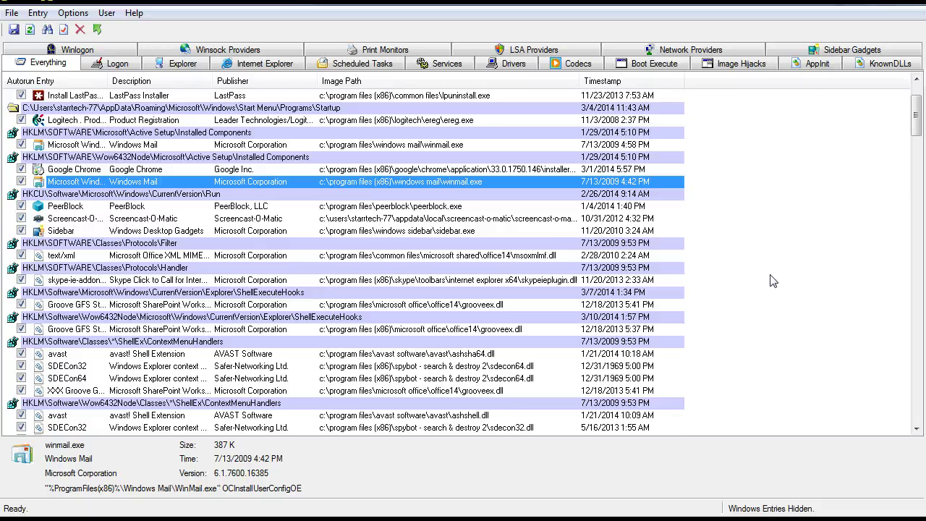
{"action": "scroll", "coordinate": [771, 280], "scroll_direction": "down", "scroll_amount": 2}
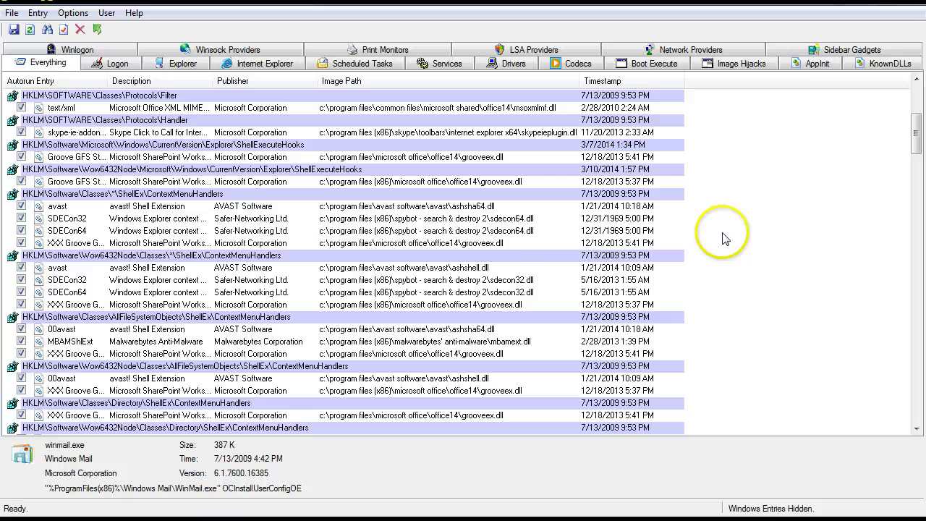
{"action": "left_click", "coordinate": [426, 243]}
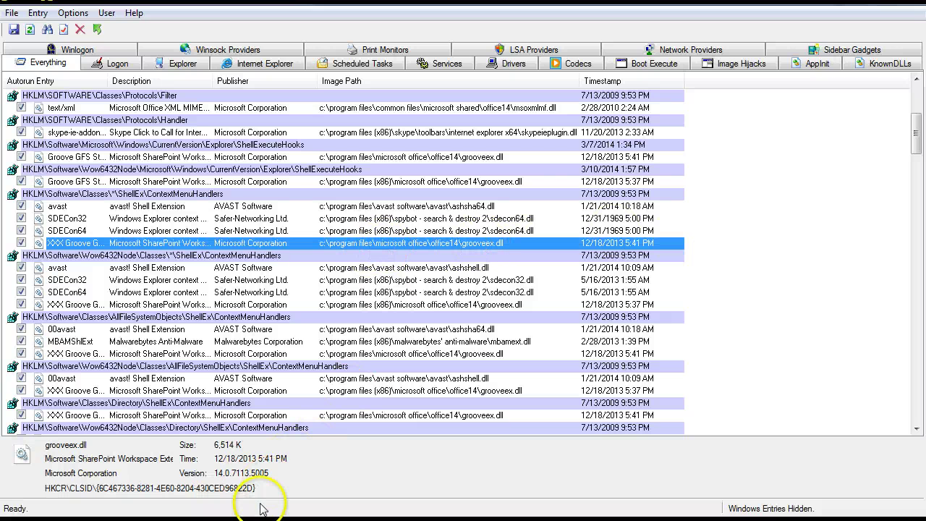
{"action": "left_click_drag", "start_coordinate": [255, 488], "coordinate": [20, 454]}
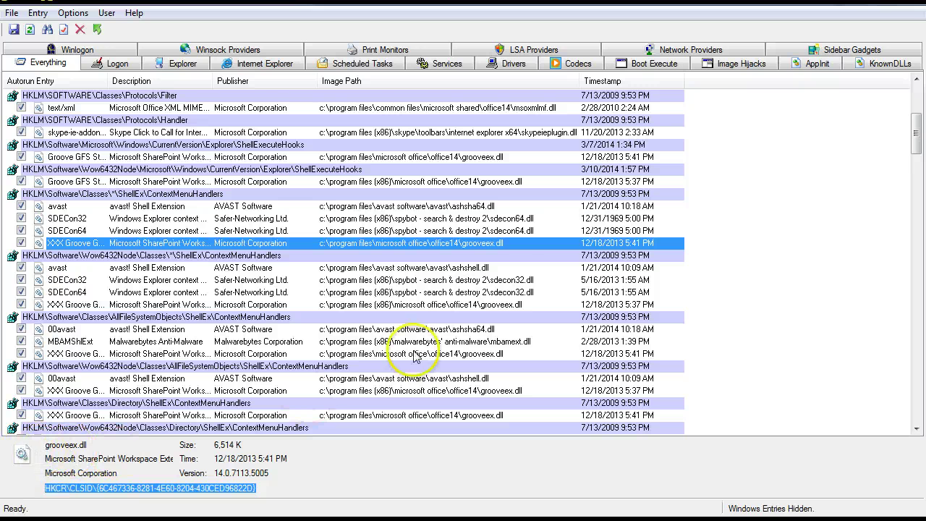
{"action": "left_click", "coordinate": [434, 230]}
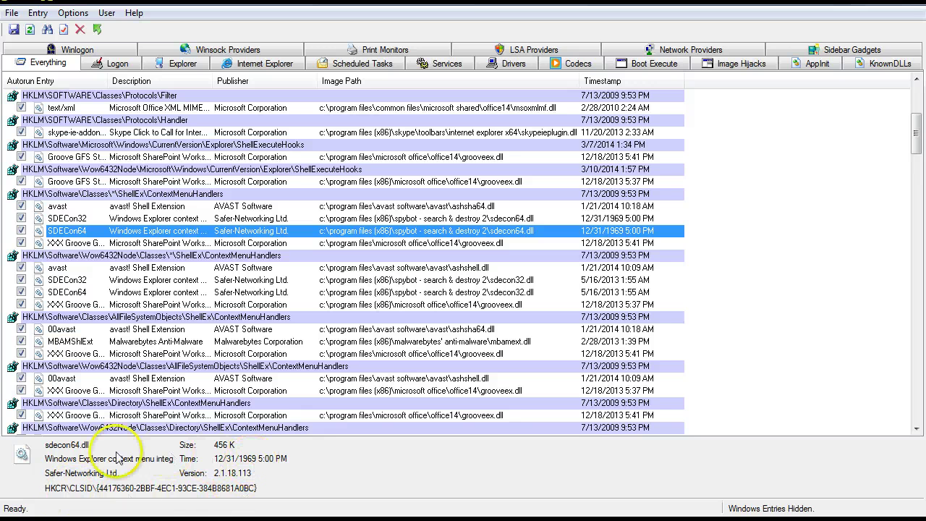
{"action": "left_click_drag", "start_coordinate": [89, 445], "coordinate": [49, 446]}
{"action": "double_click", "coordinate": [61, 446]}
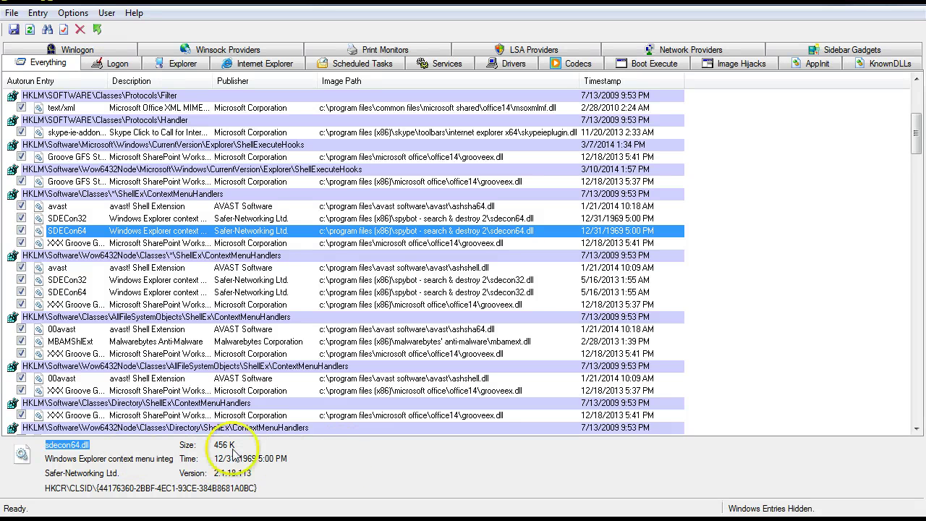
{"action": "left_click", "coordinate": [190, 460]}
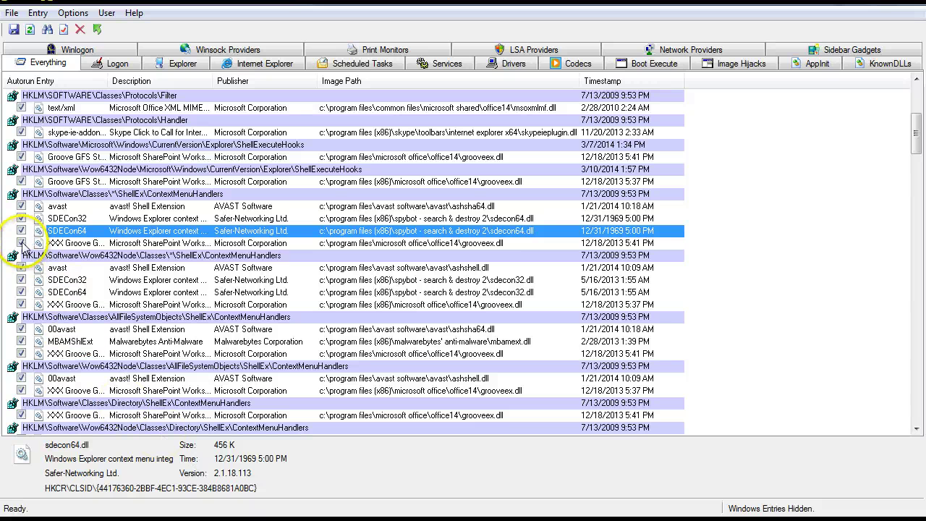
{"action": "left_click", "coordinate": [730, 240]}
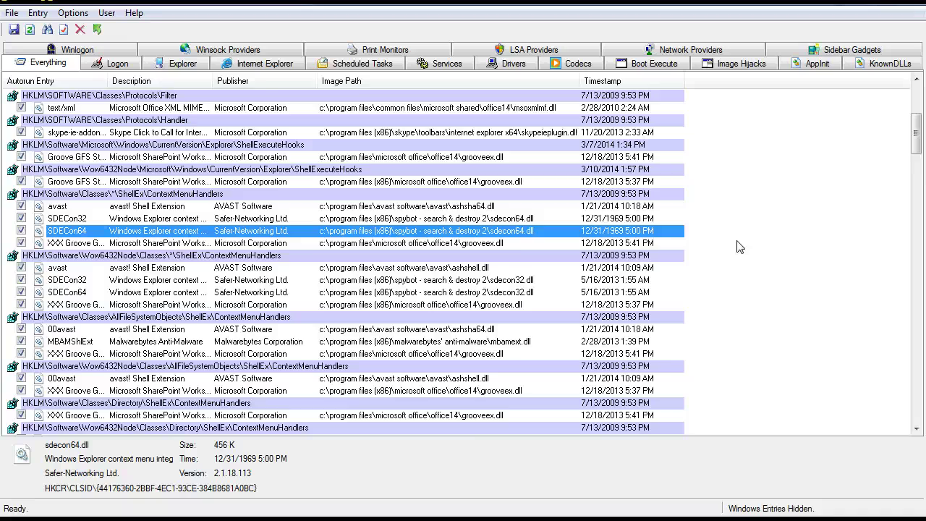
{"action": "scroll", "coordinate": [740, 247], "scroll_direction": "down", "scroll_amount": 8}
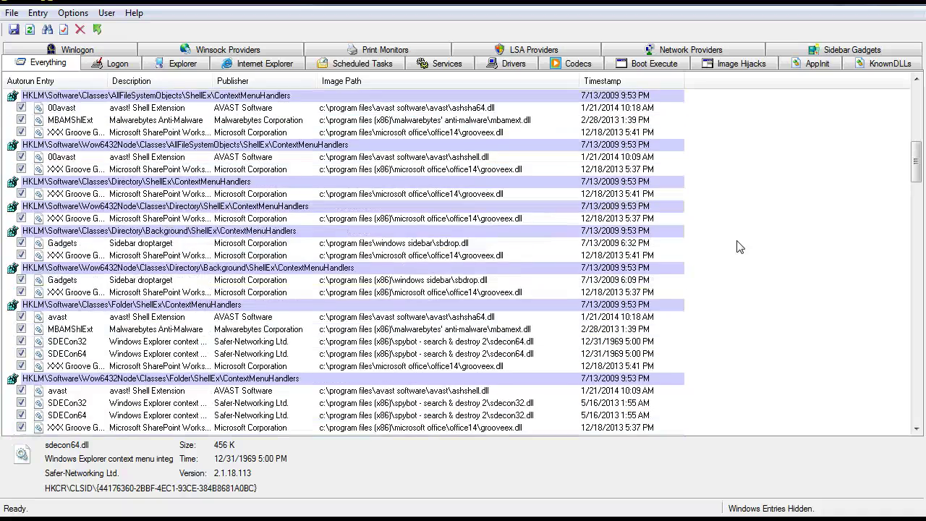
{"action": "scroll", "coordinate": [740, 247], "scroll_direction": "down", "scroll_amount": 7}
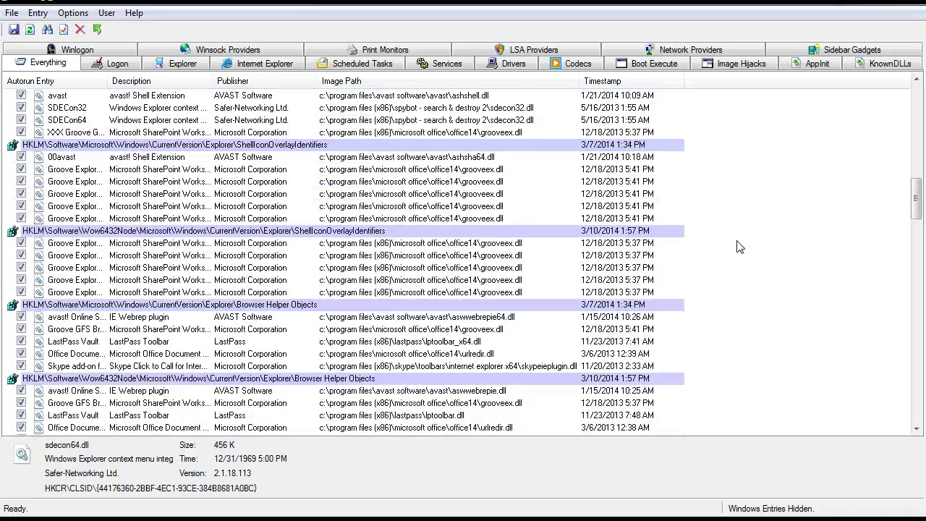
{"action": "scroll", "coordinate": [740, 247], "scroll_direction": "down", "scroll_amount": 8}
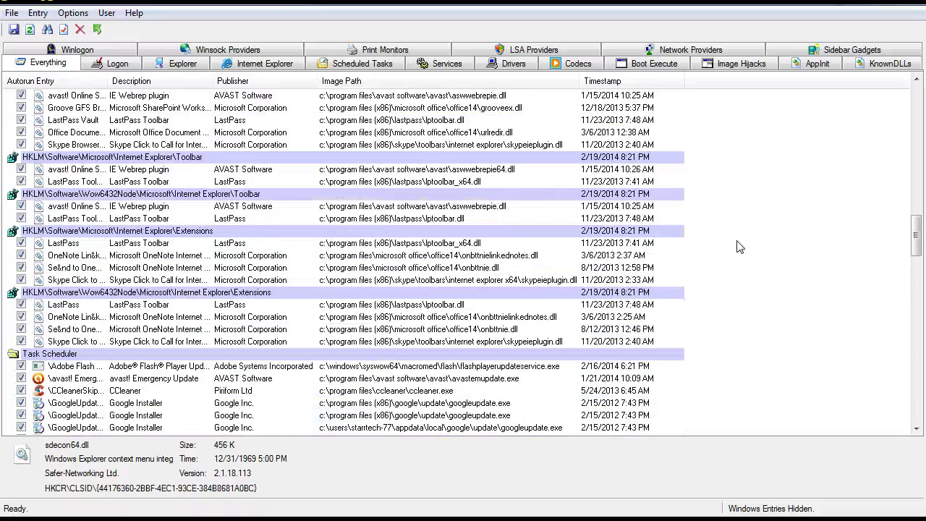
{"action": "scroll", "coordinate": [740, 247], "scroll_direction": "down", "scroll_amount": 5}
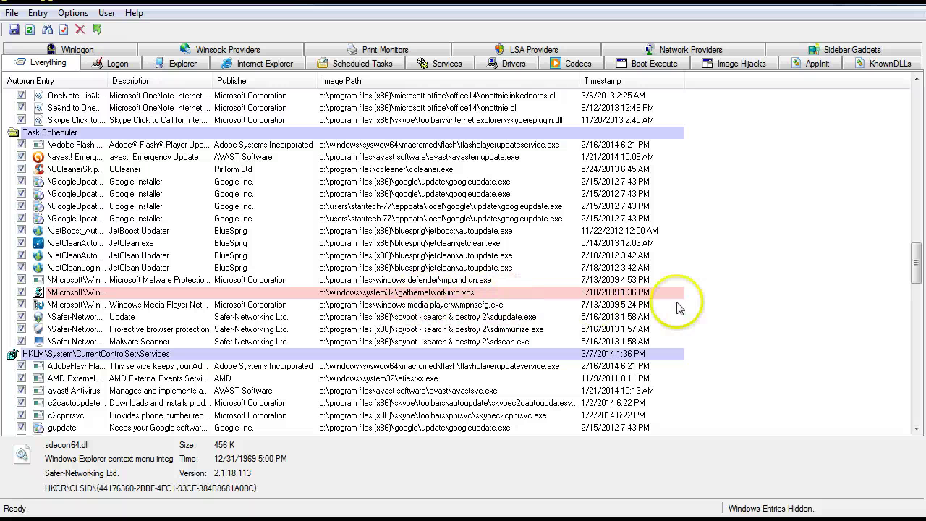
{"action": "left_click", "coordinate": [711, 297]}
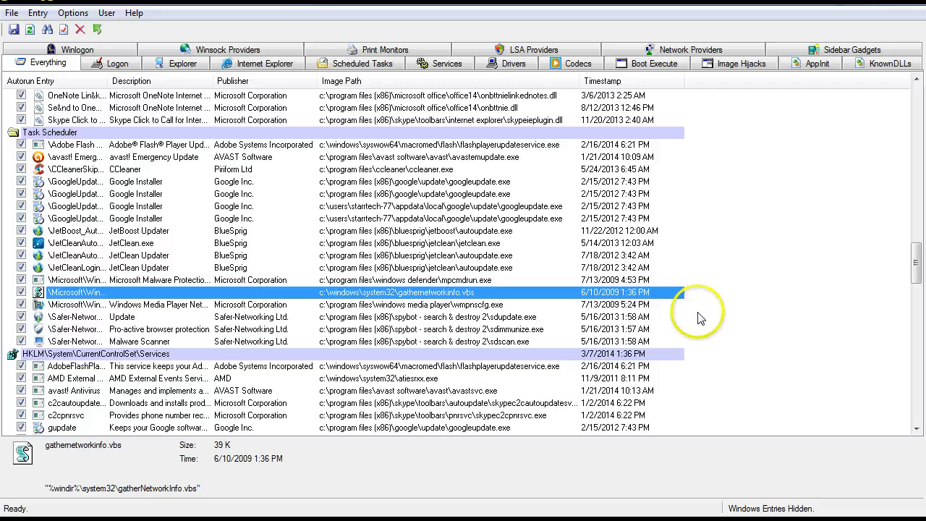
{"action": "left_click", "coordinate": [694, 315]}
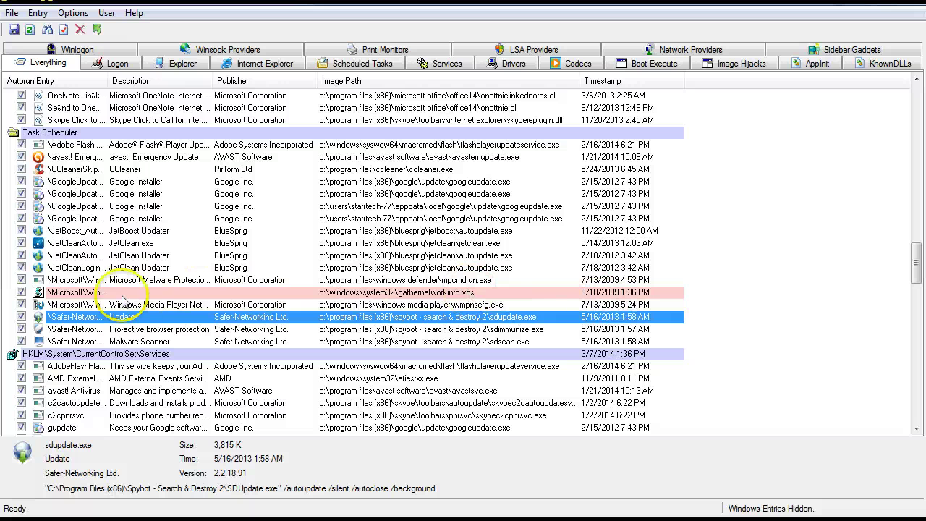
{"action": "left_click", "coordinate": [463, 293]}
{"action": "left_click_drag", "start_coordinate": [124, 445], "coordinate": [27, 447]}
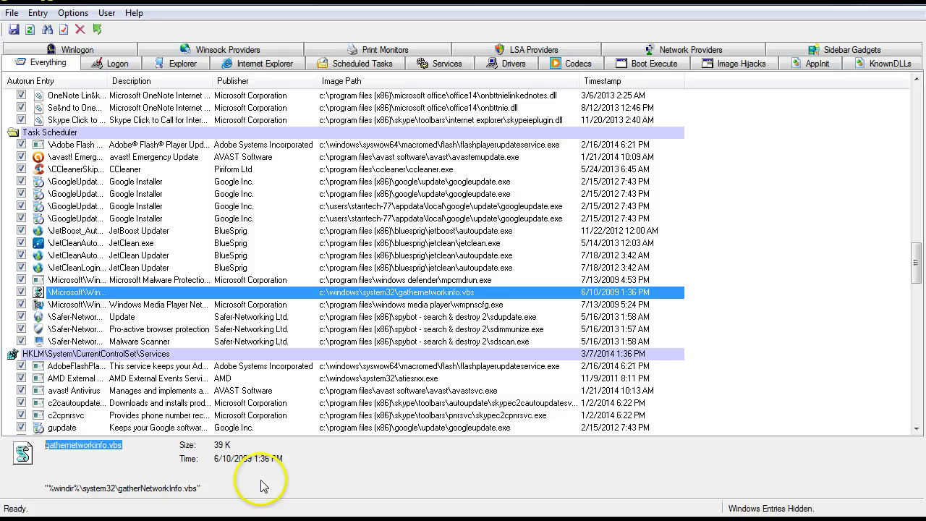
{"action": "key", "text": "Up"}
{"action": "key", "text": "Up"}
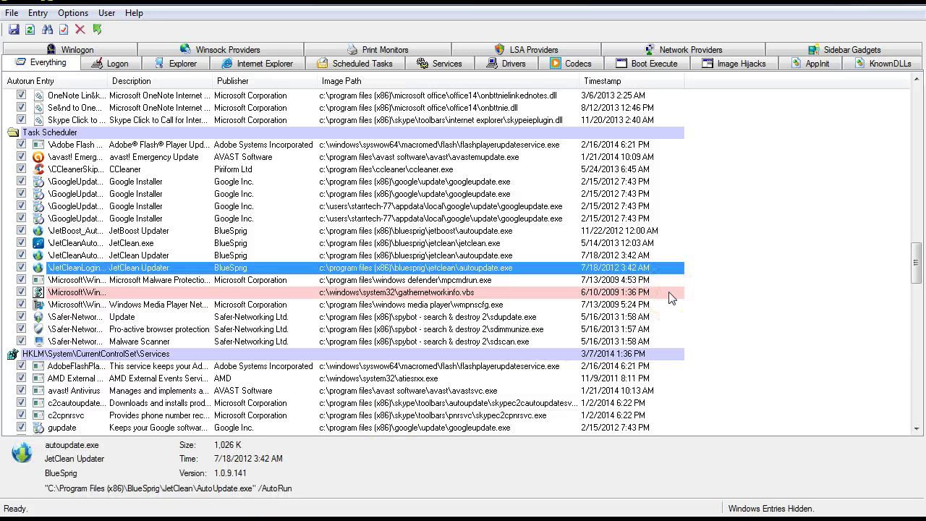
- Uncheck and delete gathernetworkinfo.vbs, confirming Yes and dismissing the file-not-found error
{"action": "left_click", "coordinate": [22, 293]}
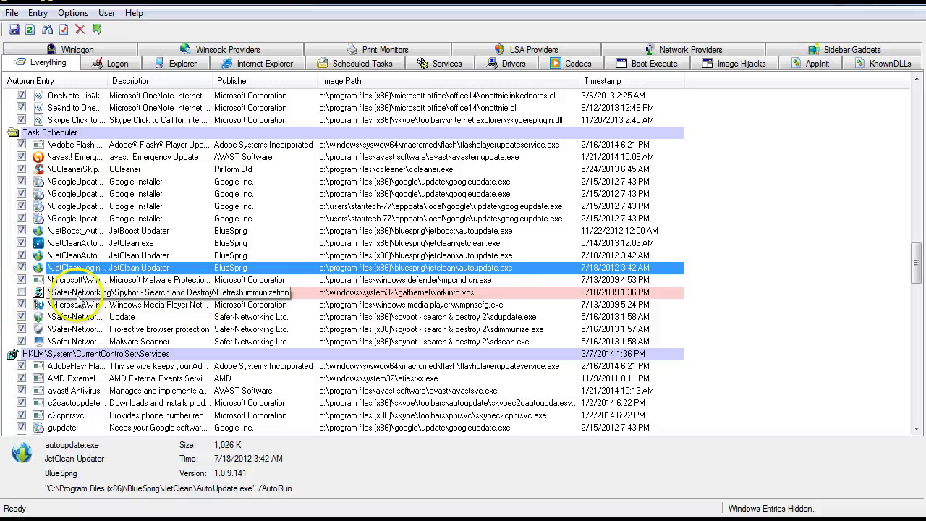
{"action": "left_click", "coordinate": [166, 292]}
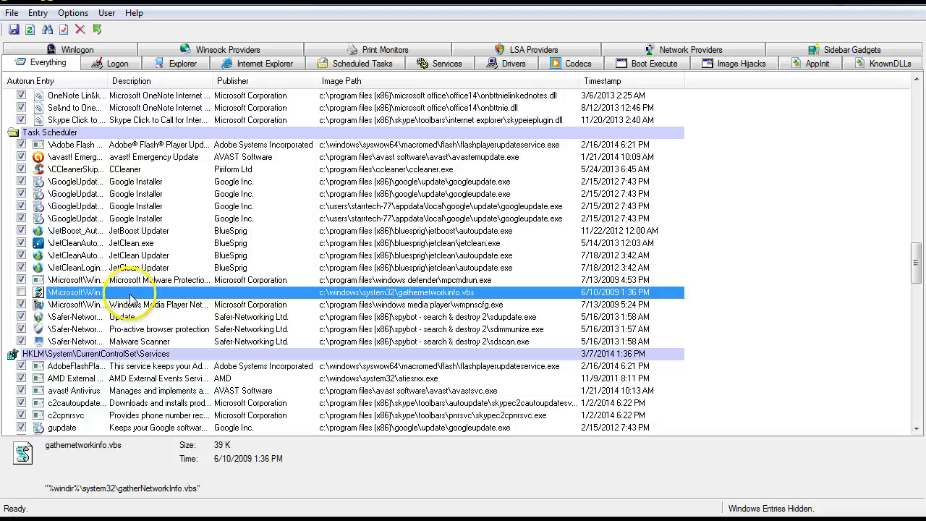
{"action": "right_click", "coordinate": [111, 293]}
{"action": "left_click", "coordinate": [145, 301]}
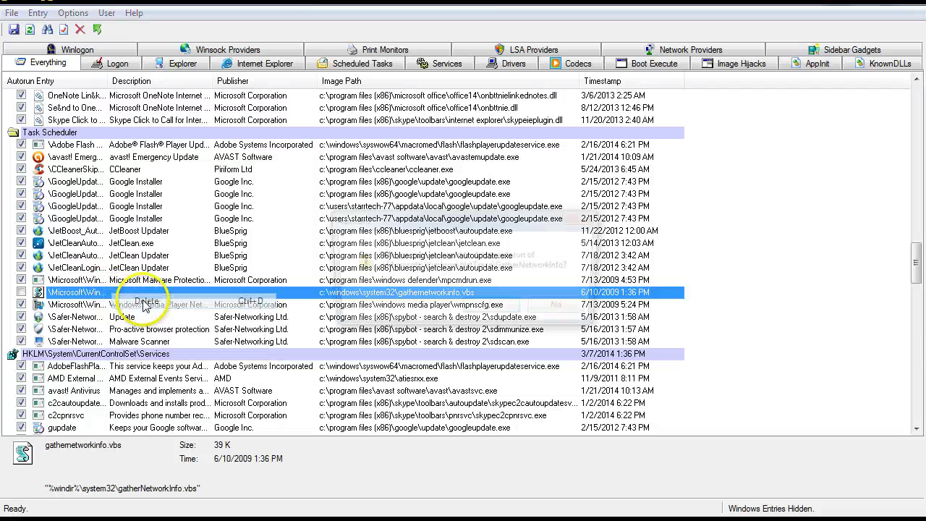
{"action": "left_click", "coordinate": [483, 309]}
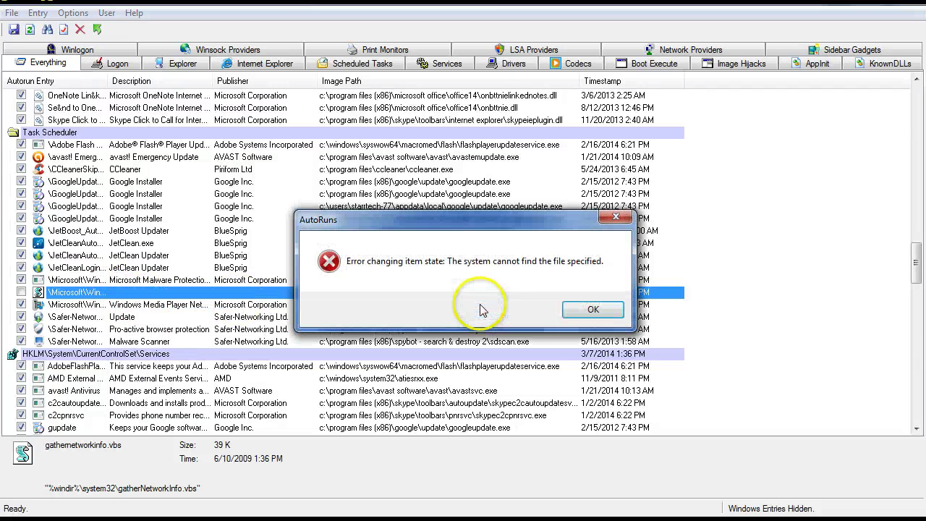
{"action": "left_click", "coordinate": [581, 310]}
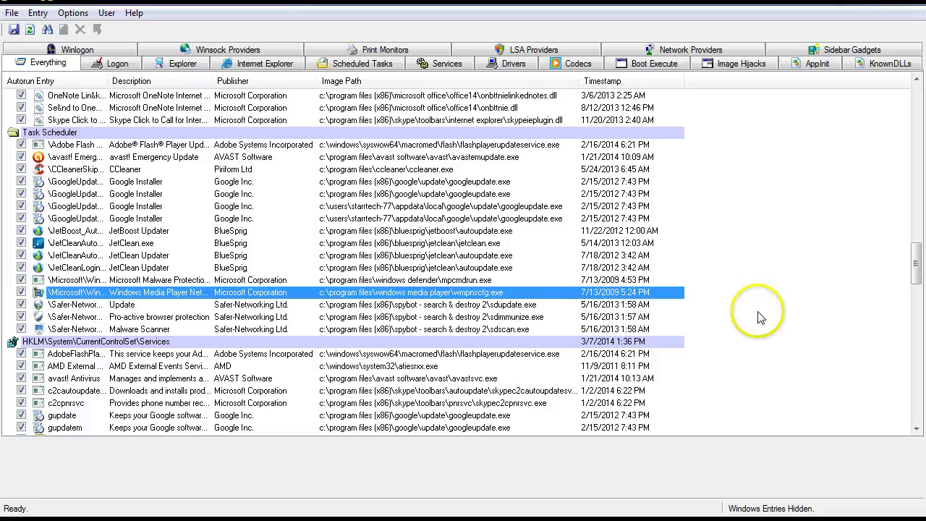
{"action": "key", "text": "Down"}
{"action": "key", "text": "Down"}
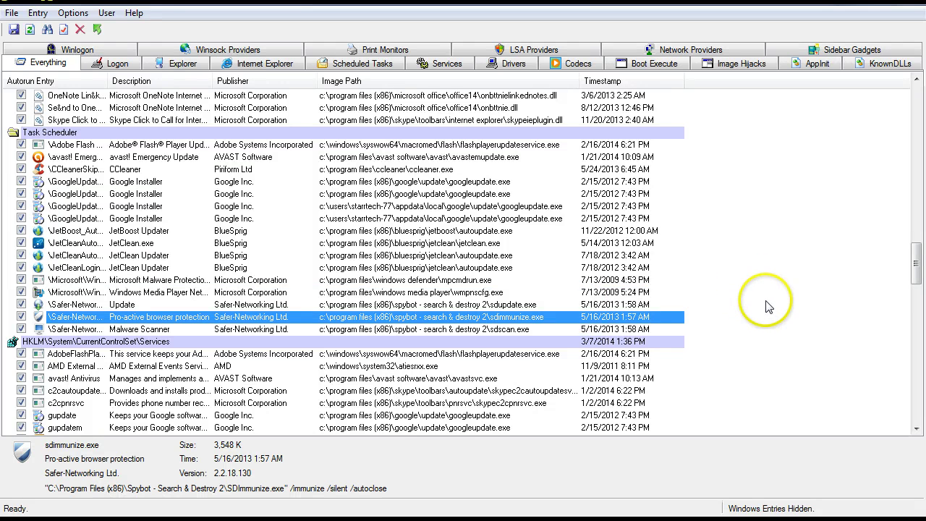
- Try unchecking the aswRvrt driver, dismiss the access-denied error, then delete it with Yes
{"action": "scroll", "coordinate": [768, 307], "scroll_direction": "down", "scroll_amount": 9}
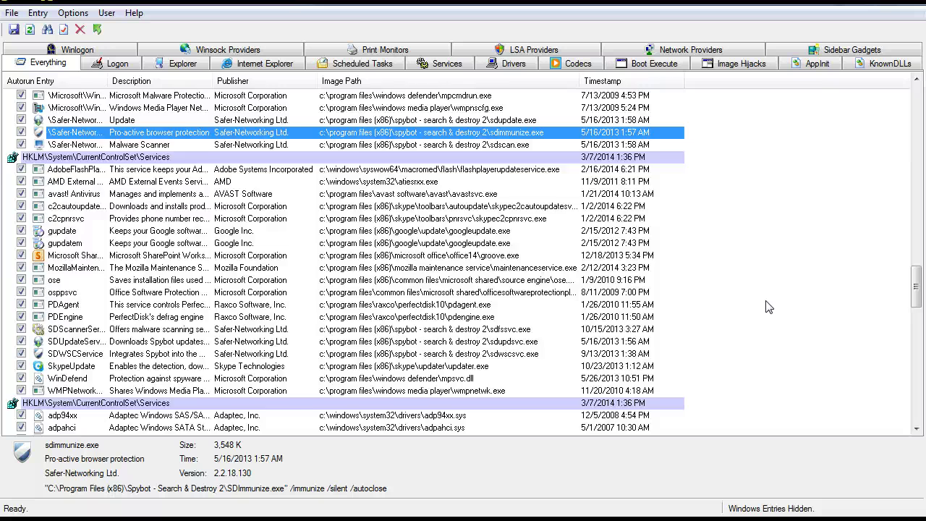
{"action": "scroll", "coordinate": [768, 307], "scroll_direction": "down", "scroll_amount": 4}
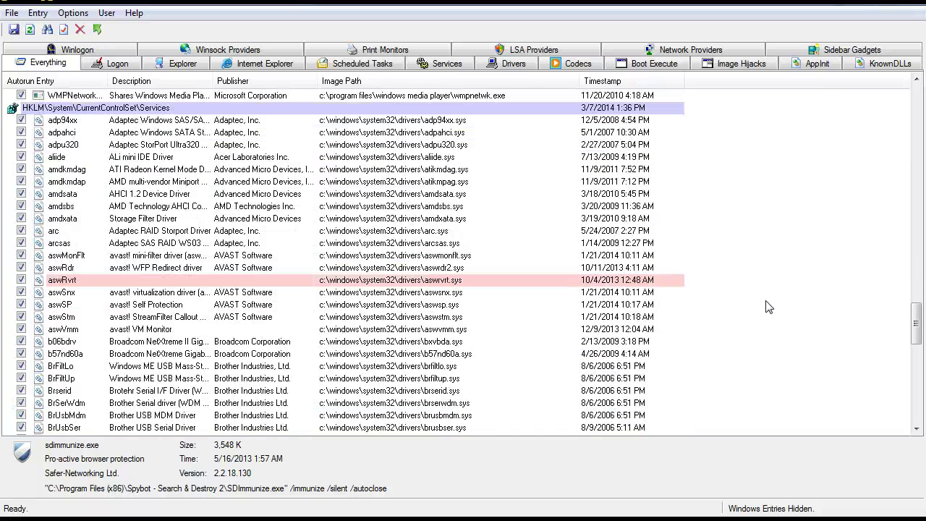
{"action": "left_click", "coordinate": [706, 282]}
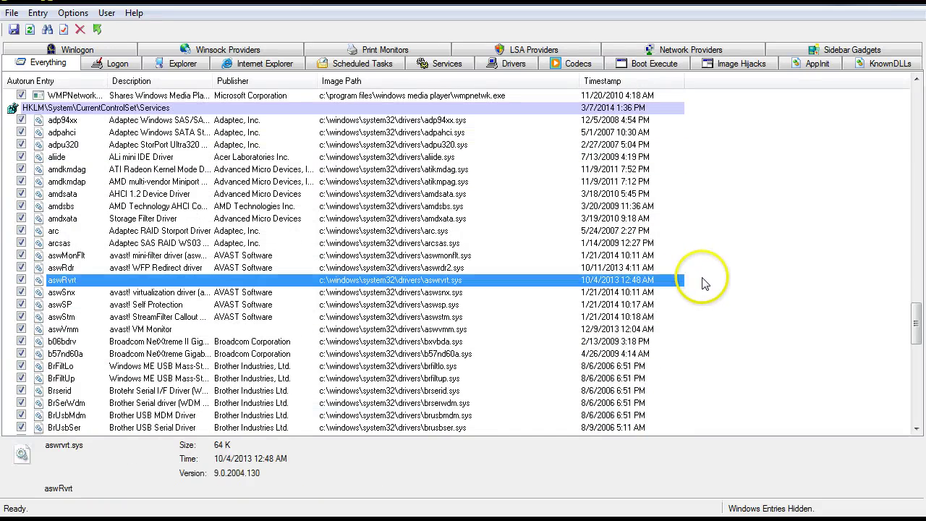
{"action": "key", "text": "Up"}
{"action": "key", "text": "Up"}
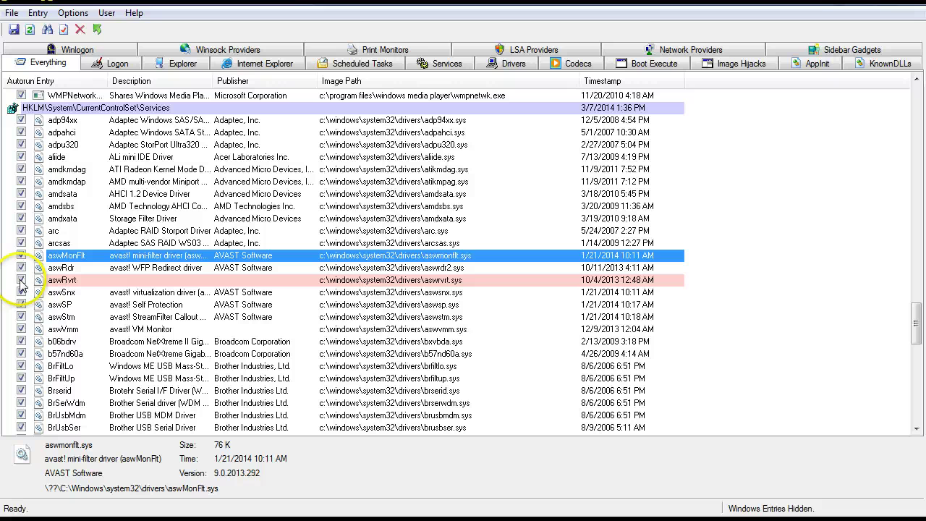
{"action": "left_click", "coordinate": [21, 280]}
{"action": "left_click", "coordinate": [543, 308]}
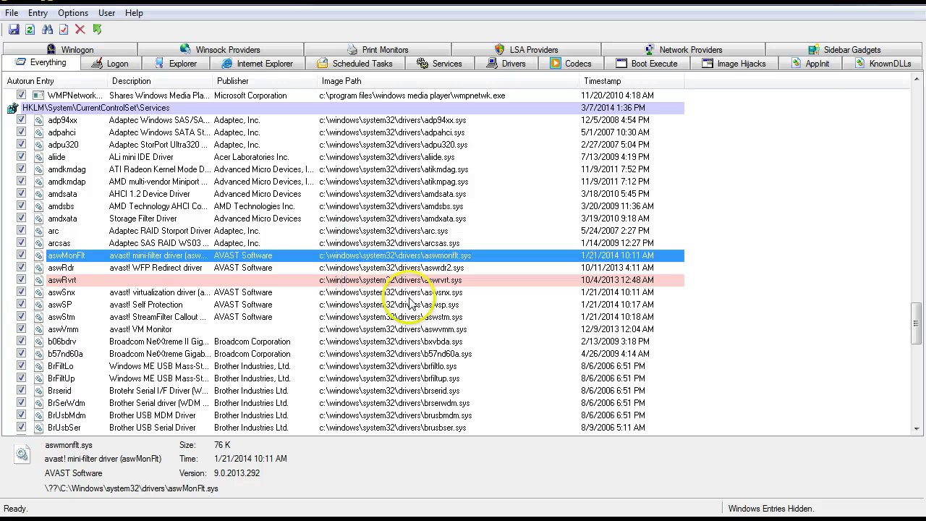
{"action": "right_click", "coordinate": [88, 279]}
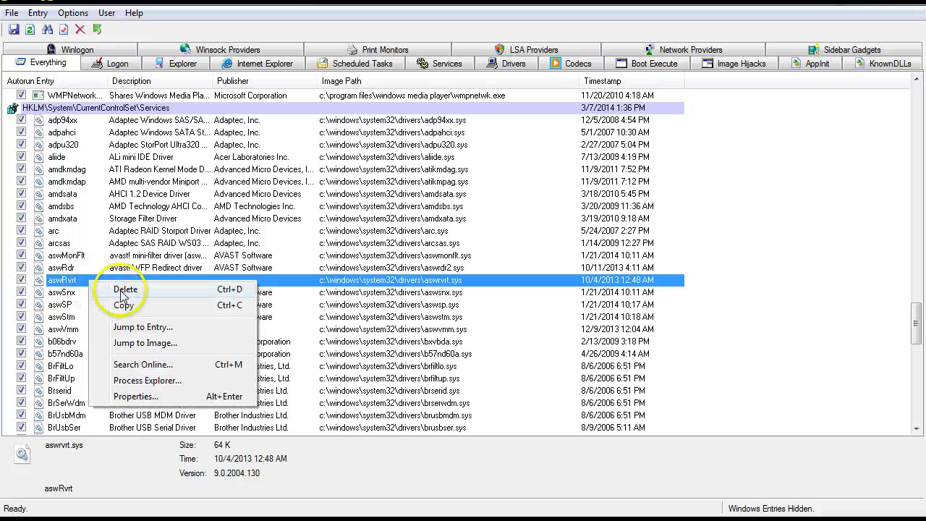
{"action": "left_click", "coordinate": [120, 288]}
{"action": "left_click", "coordinate": [492, 310]}
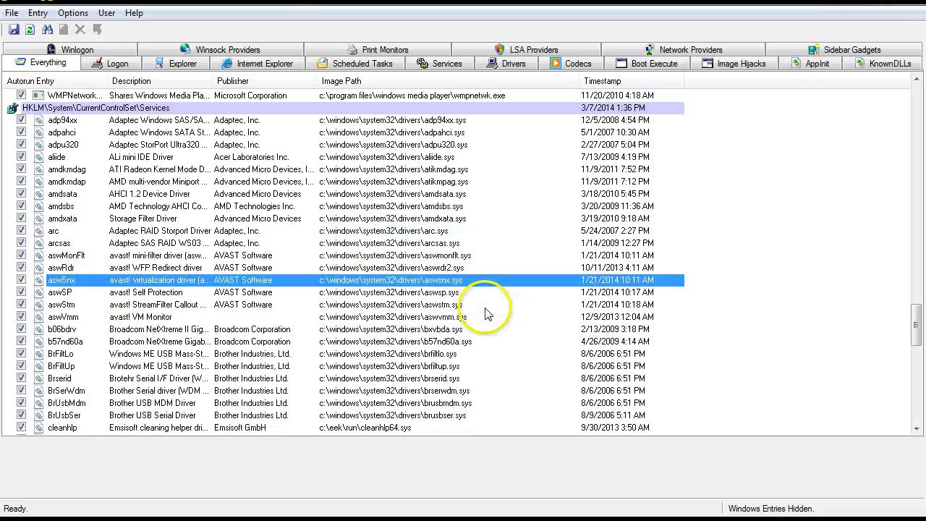
{"action": "scroll", "coordinate": [774, 348], "scroll_direction": "down", "scroll_amount": 10}
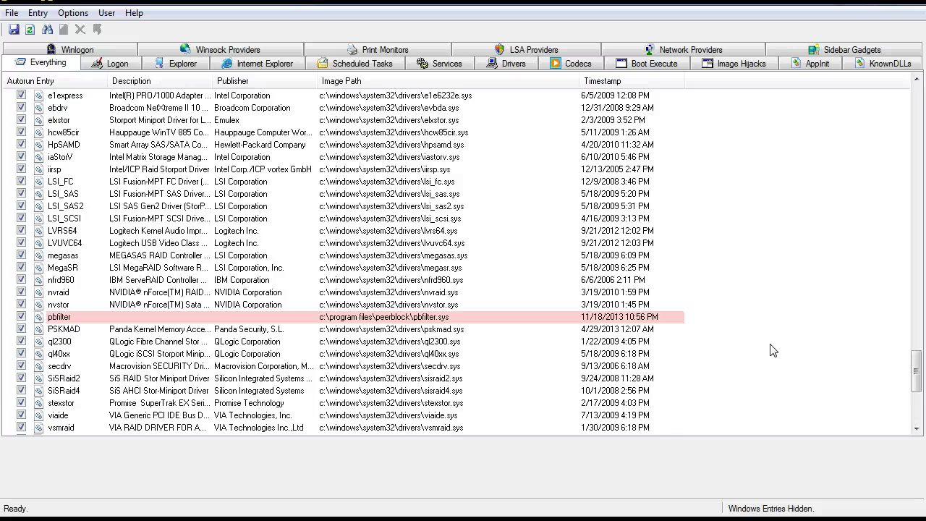
{"action": "scroll", "coordinate": [772, 350], "scroll_direction": "down", "scroll_amount": 2}
{"action": "left_click", "coordinate": [716, 242]}
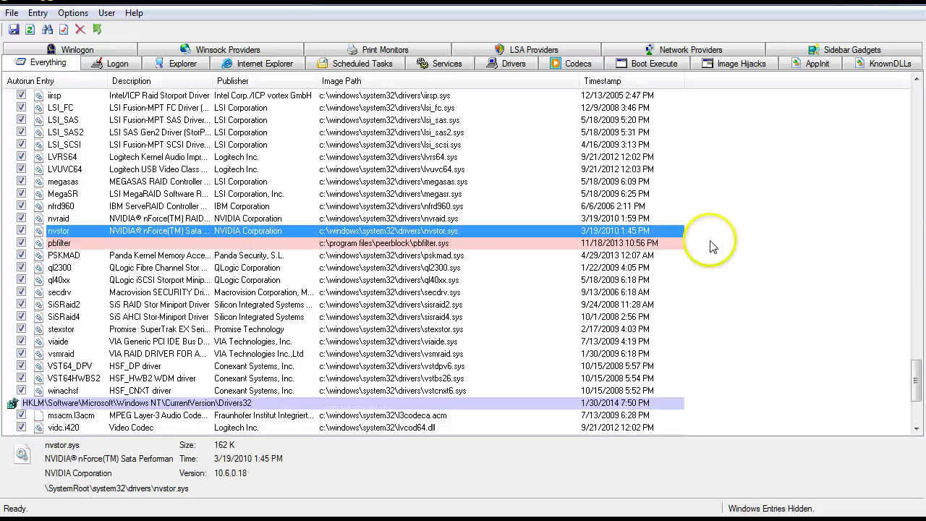
{"action": "left_click", "coordinate": [734, 281]}
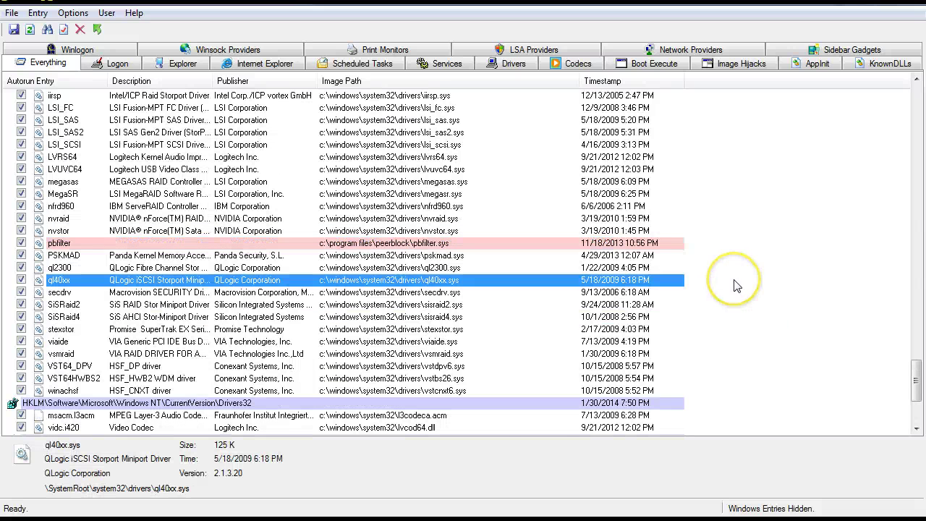
{"action": "scroll", "coordinate": [736, 286], "scroll_direction": "down", "scroll_amount": 4}
{"action": "scroll", "coordinate": [736, 286], "scroll_direction": "down", "scroll_amount": 1}
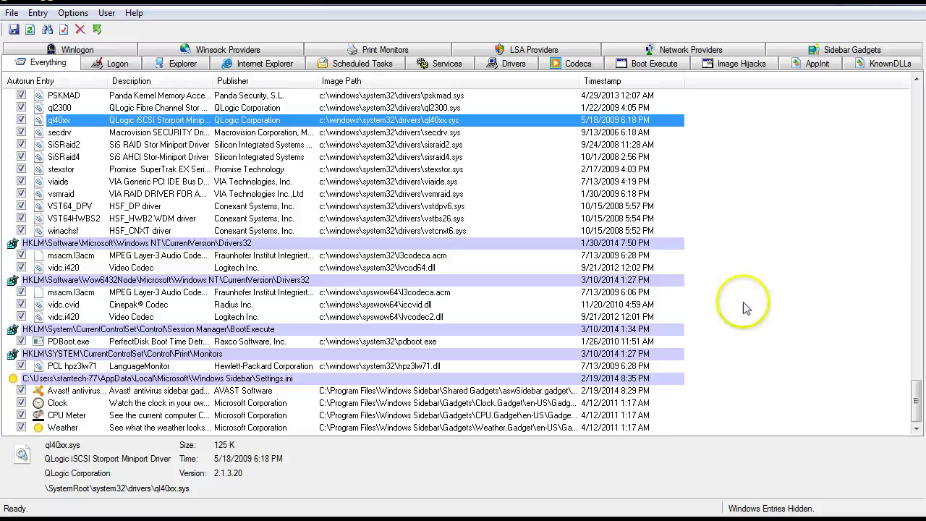
{"action": "left_click", "coordinate": [751, 333]}
{"action": "scroll", "coordinate": [750, 333], "scroll_direction": "up", "scroll_amount": 20}
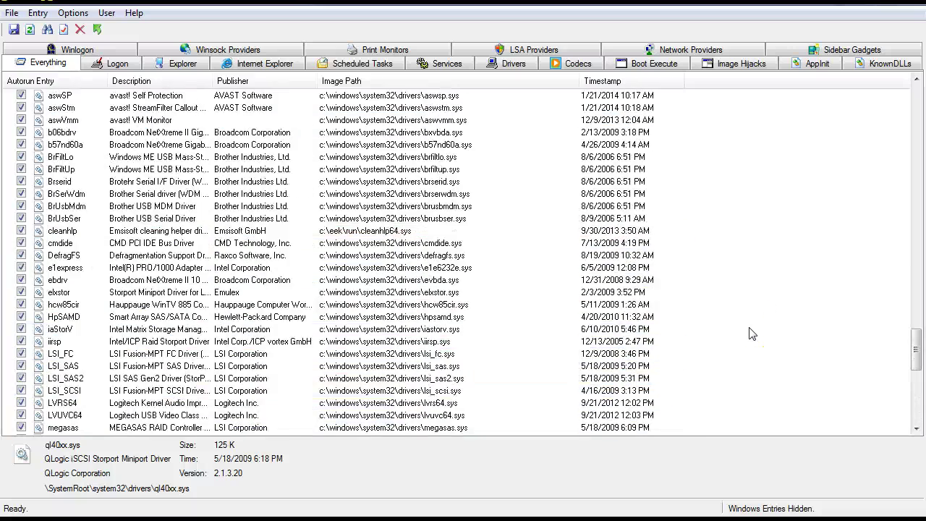
{"action": "scroll", "coordinate": [751, 333], "scroll_direction": "up", "scroll_amount": 20}
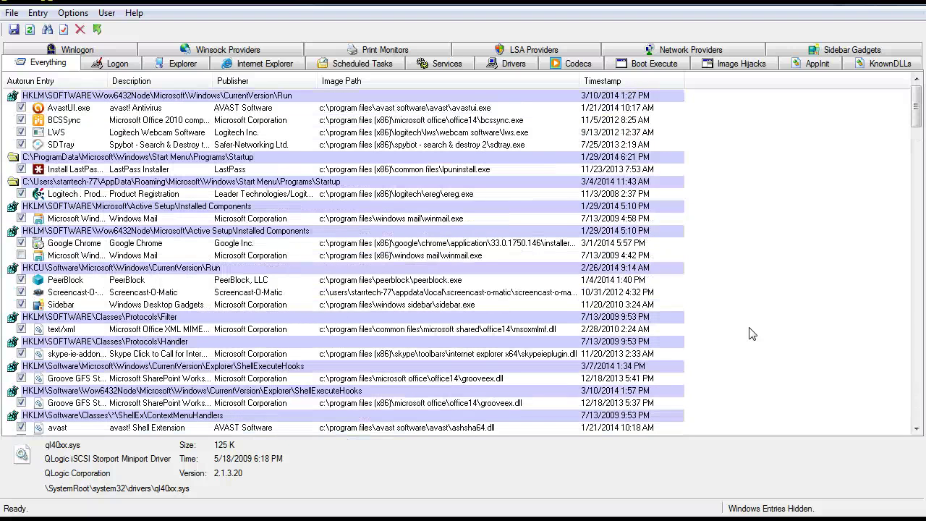
{"action": "left_click", "coordinate": [803, 247]}
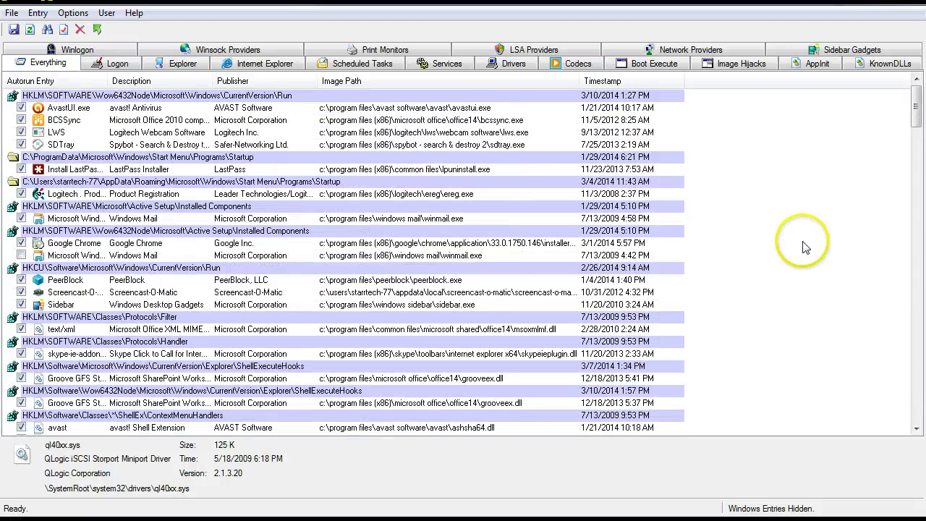